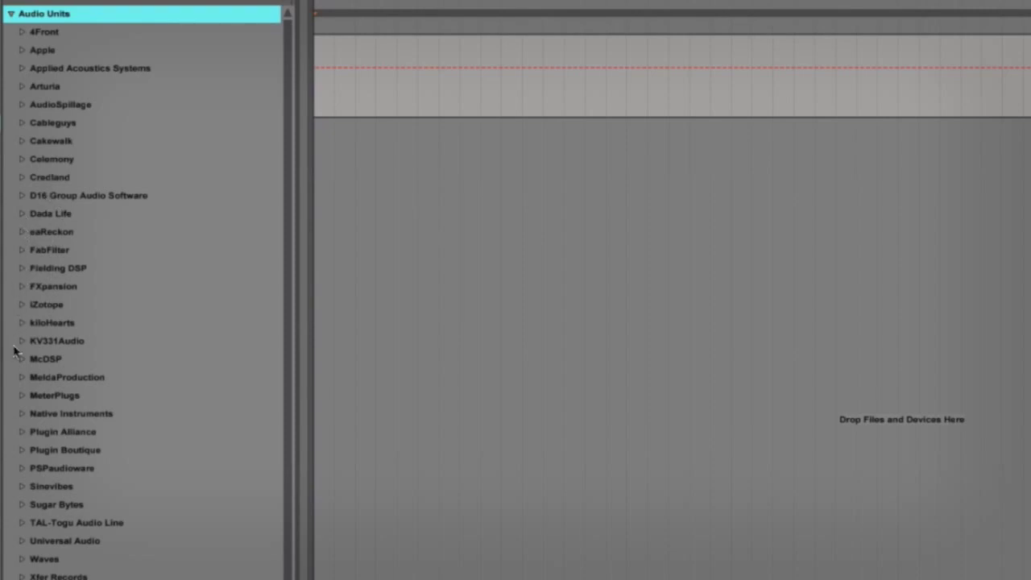
Step: Expand Plugin Boutique and its Dada Life folder in Live's browser to locate Sausage Fattener
left_click(20, 454)
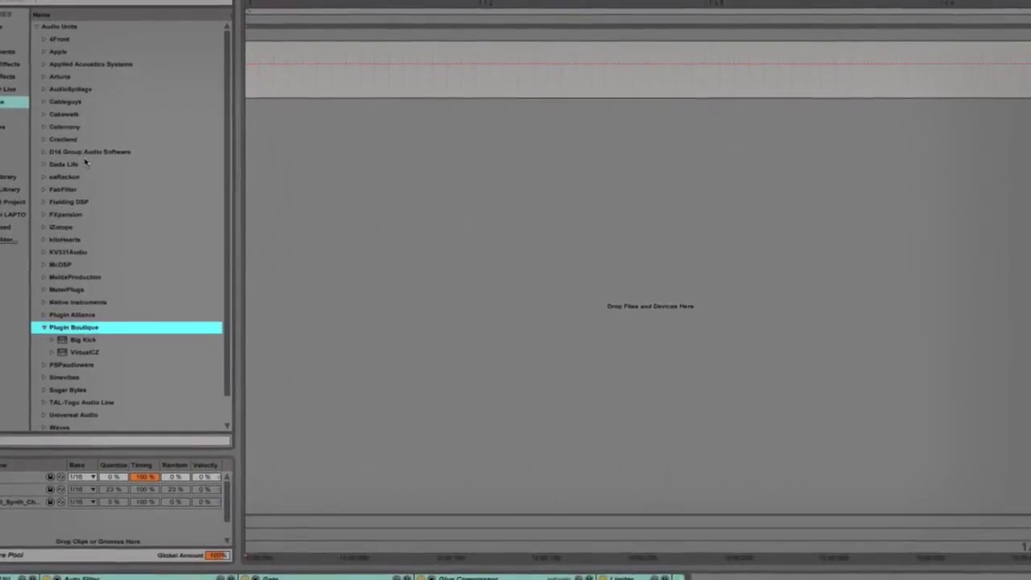
left_click(45, 169)
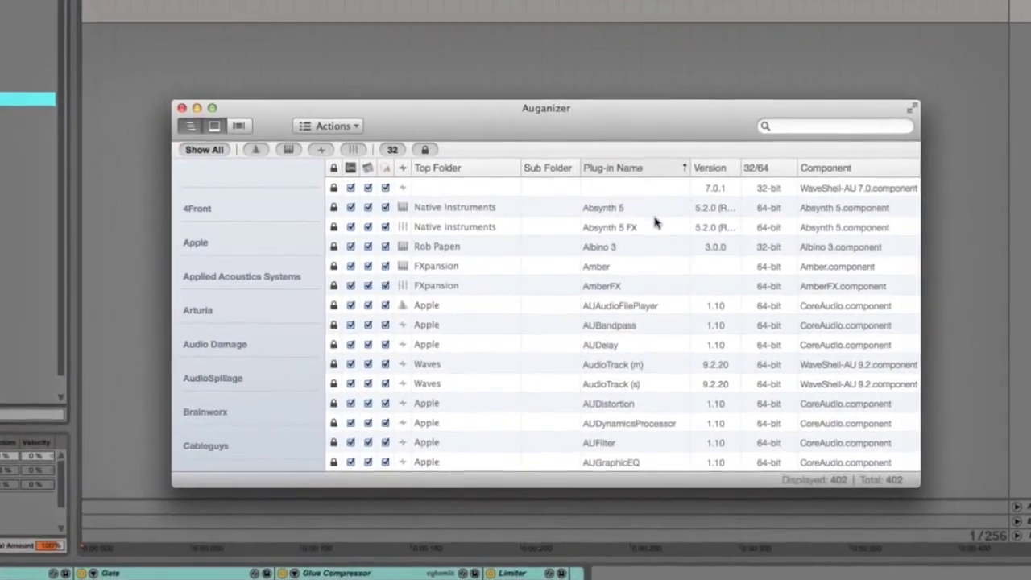
scroll(648, 214, "down", 10)
scroll(662, 213, "down", 8)
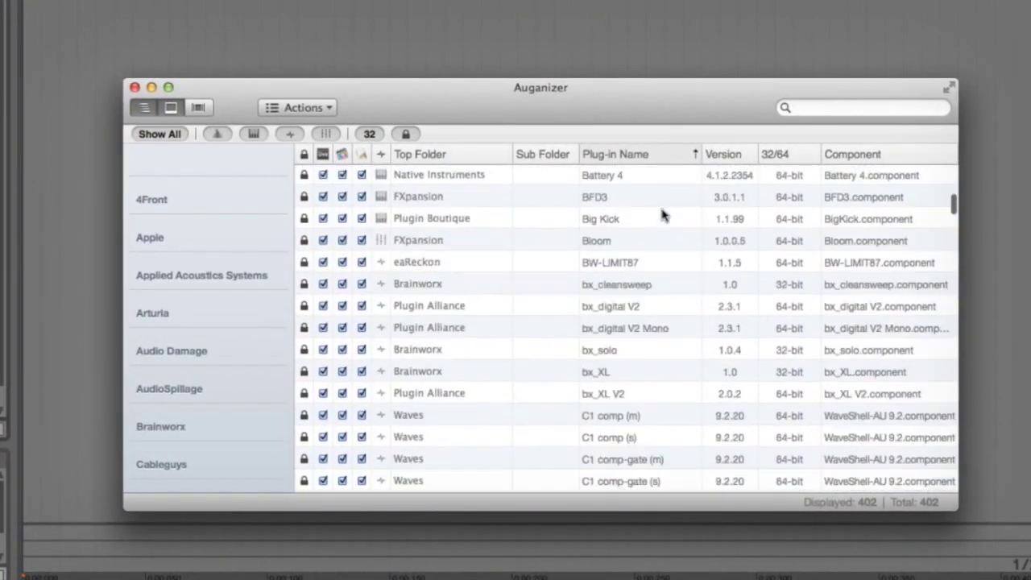
scroll(662, 214, "up", 12)
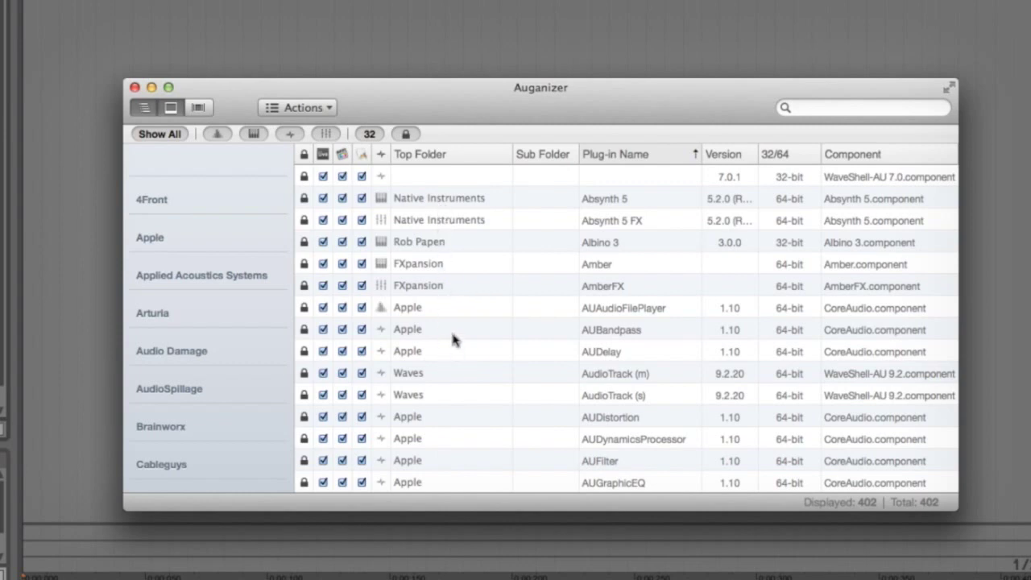
left_click(442, 349)
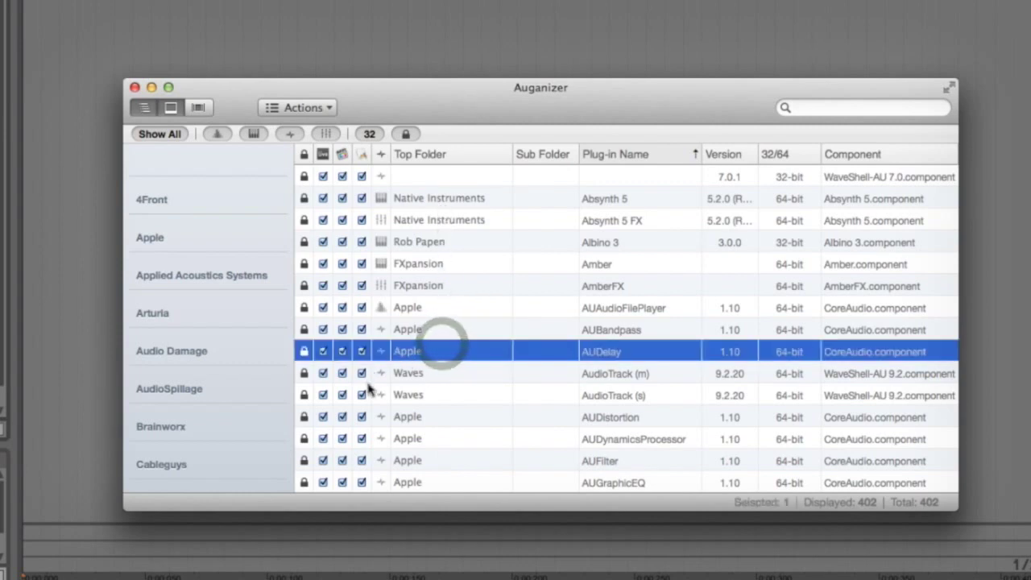
Step: Sort Auganizer's plug-in list by Top Folder and select Sausage Fattener
left_click(437, 156)
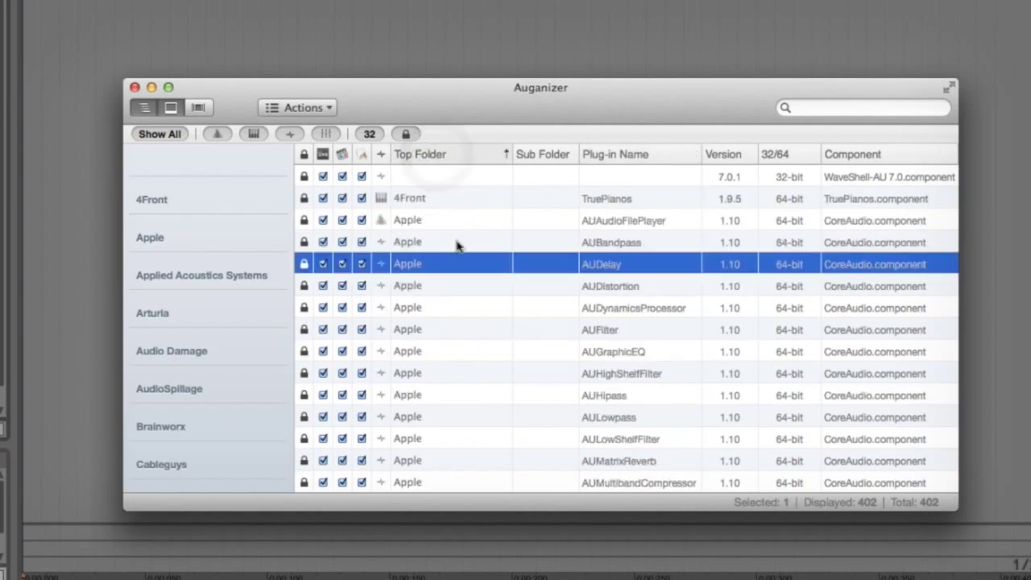
scroll(456, 246, "down", 10)
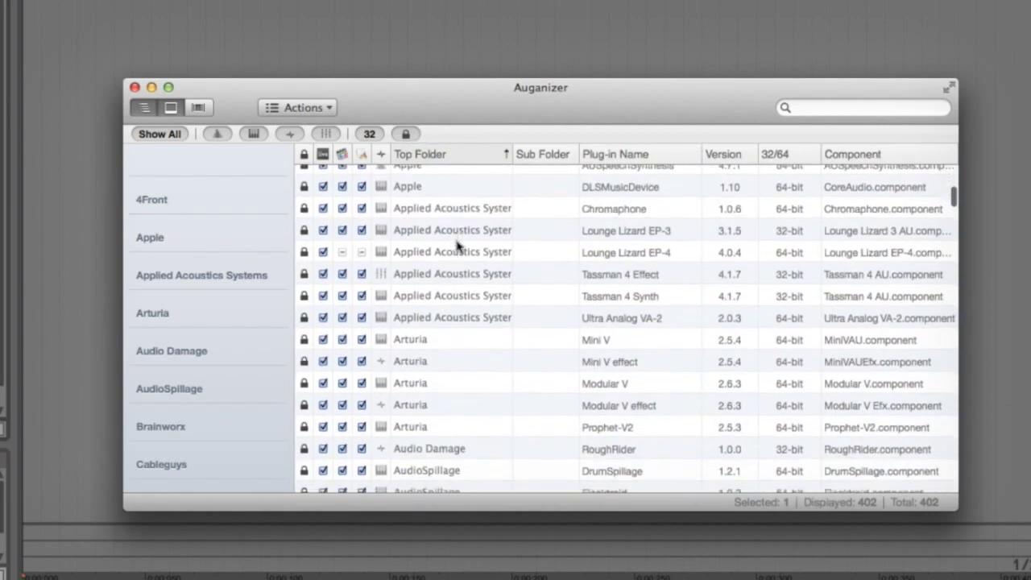
scroll(456, 245, "down", 5)
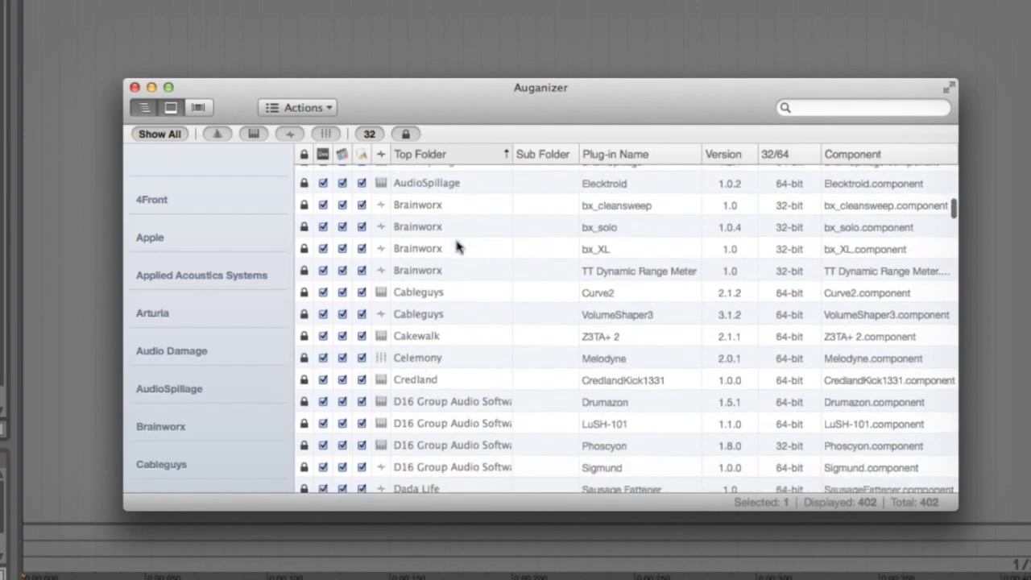
scroll(456, 246, "down", 3)
left_click(457, 342)
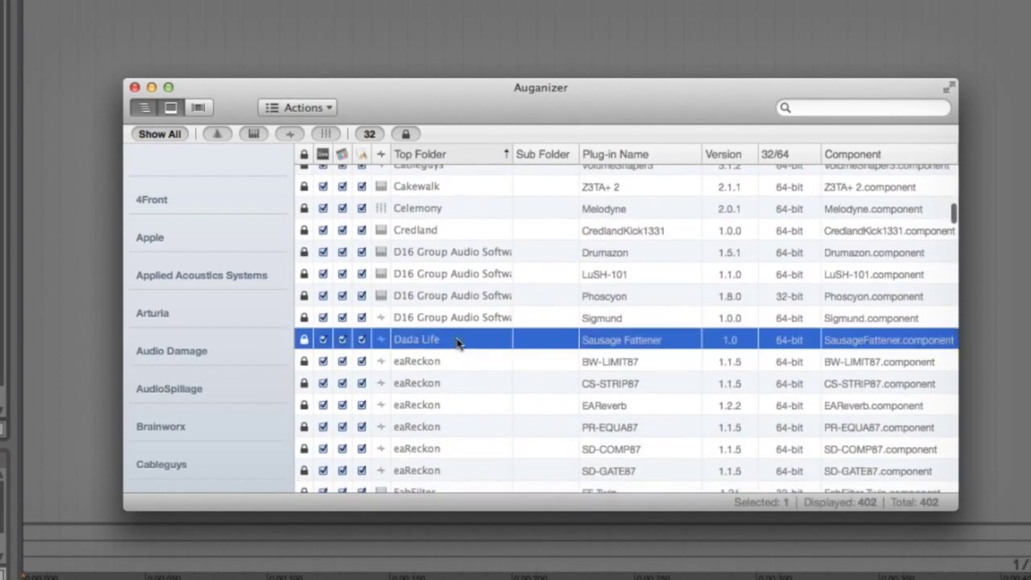
Step: Unlock Sausage Fattener and change its top folder from Dada Life to DISTORTION
left_click(304, 339)
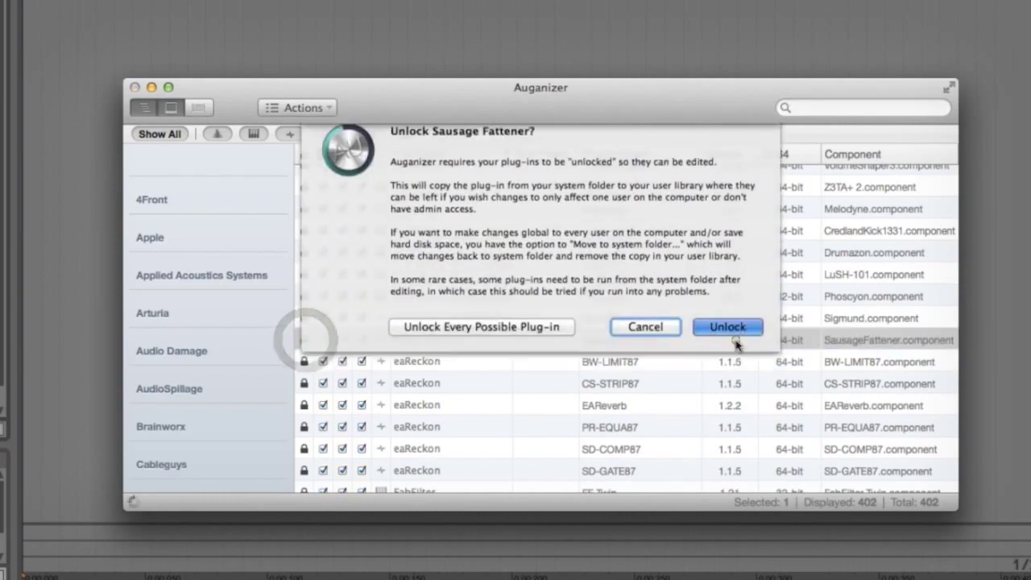
key("Return")
left_click(423, 341)
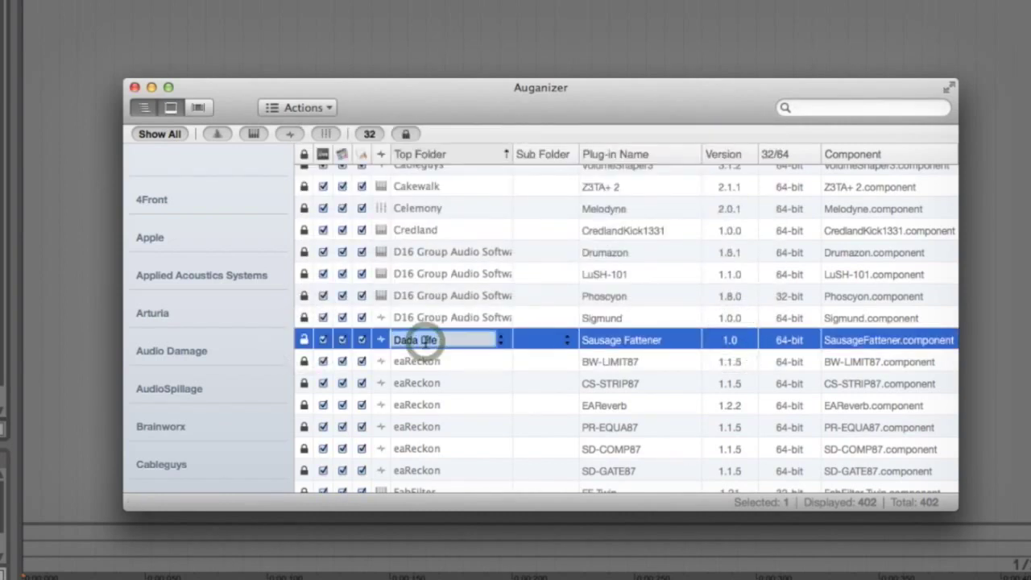
type("DISTORTION")
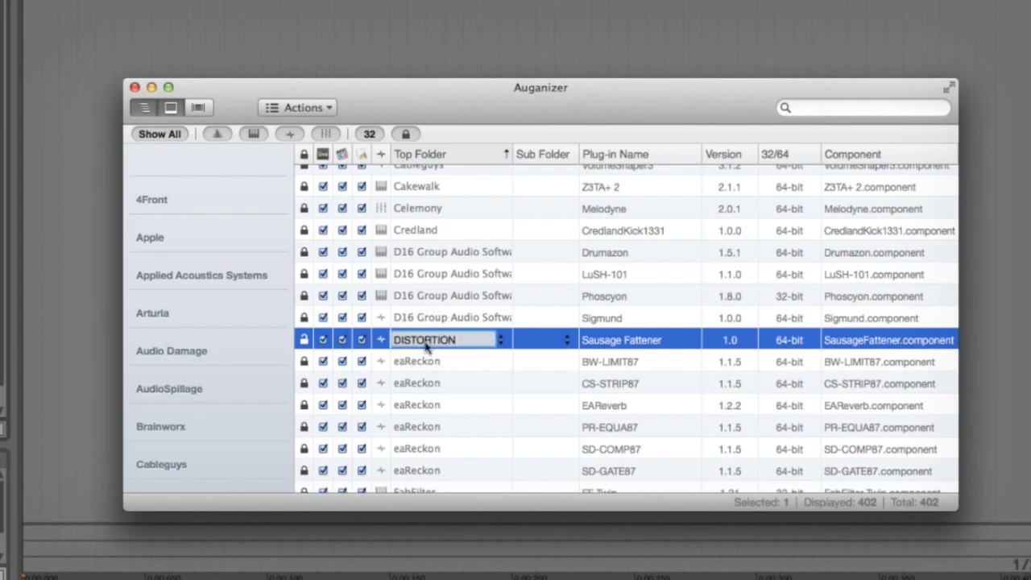
key("Return")
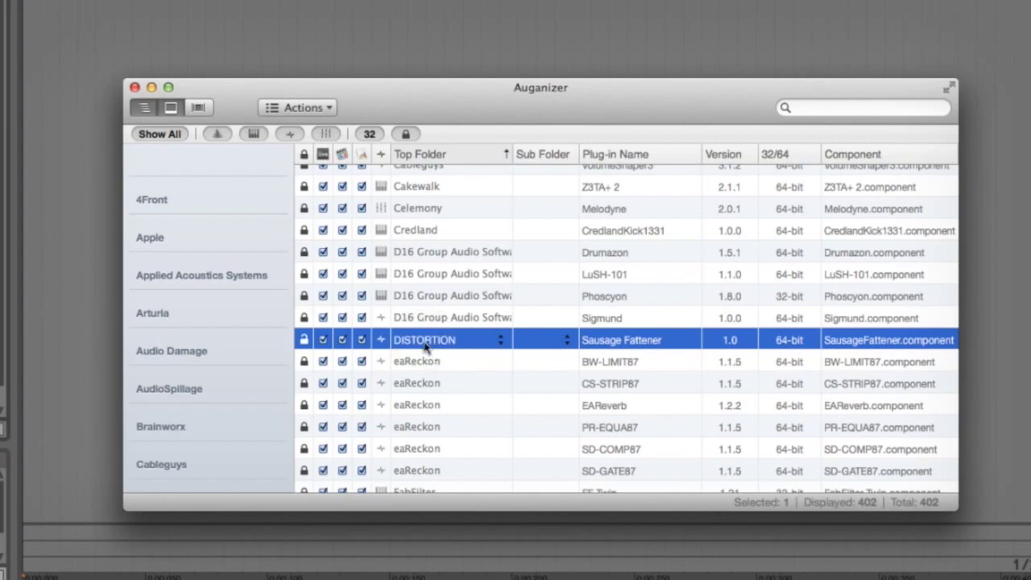
scroll(403, 340, "down", 15)
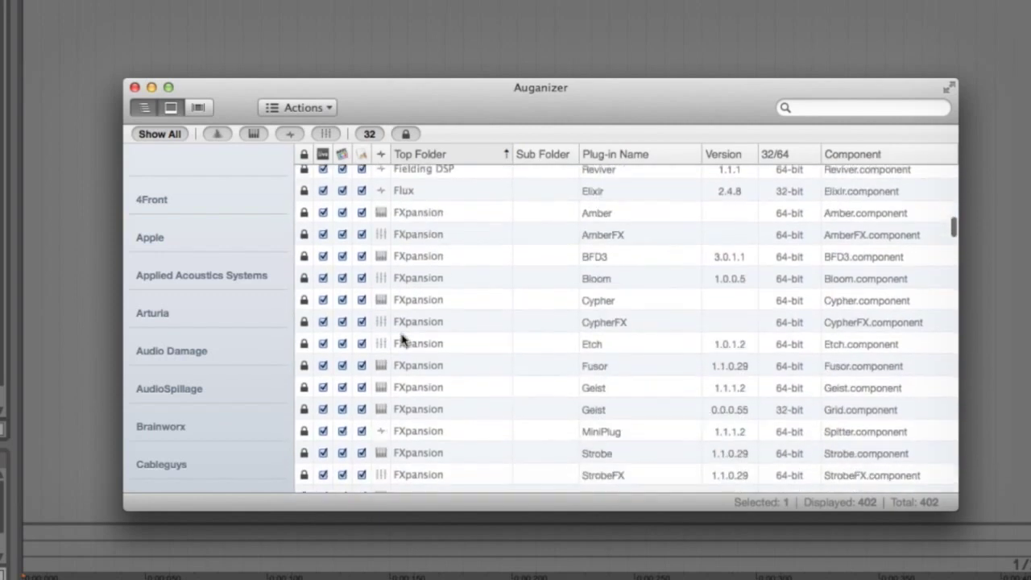
scroll(403, 340, "down", 5)
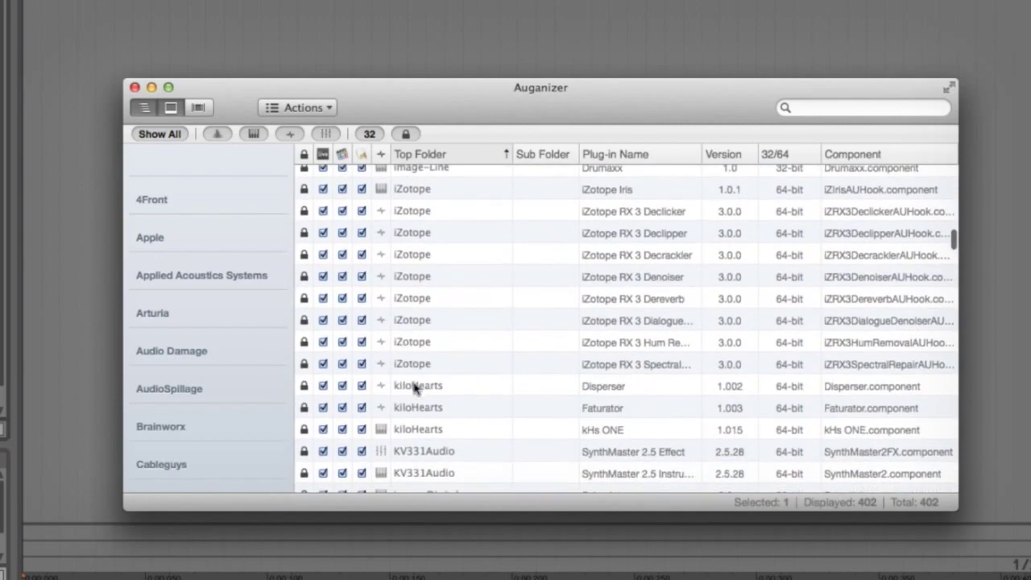
left_click(413, 428)
double_click(415, 407)
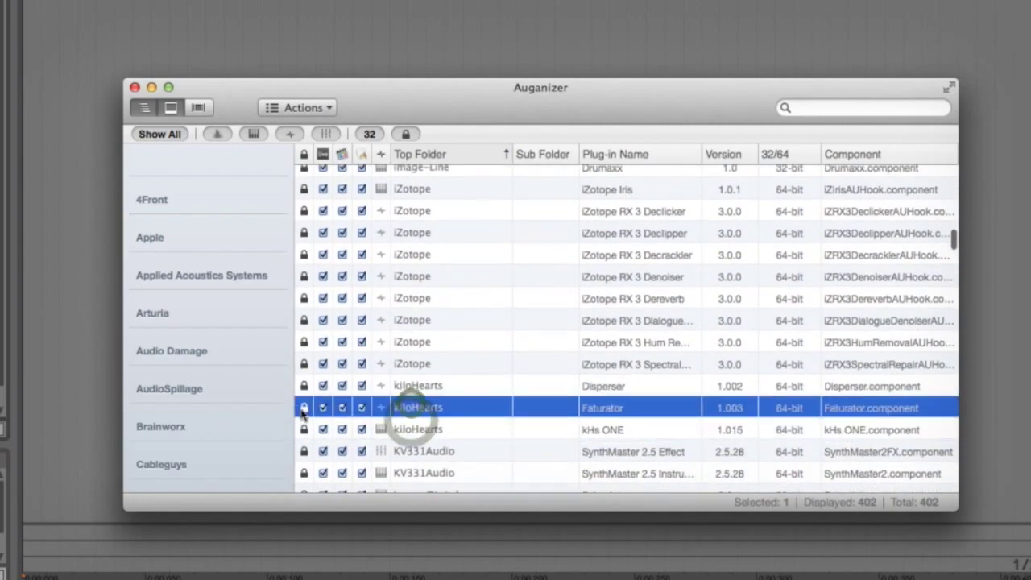
left_click(728, 343)
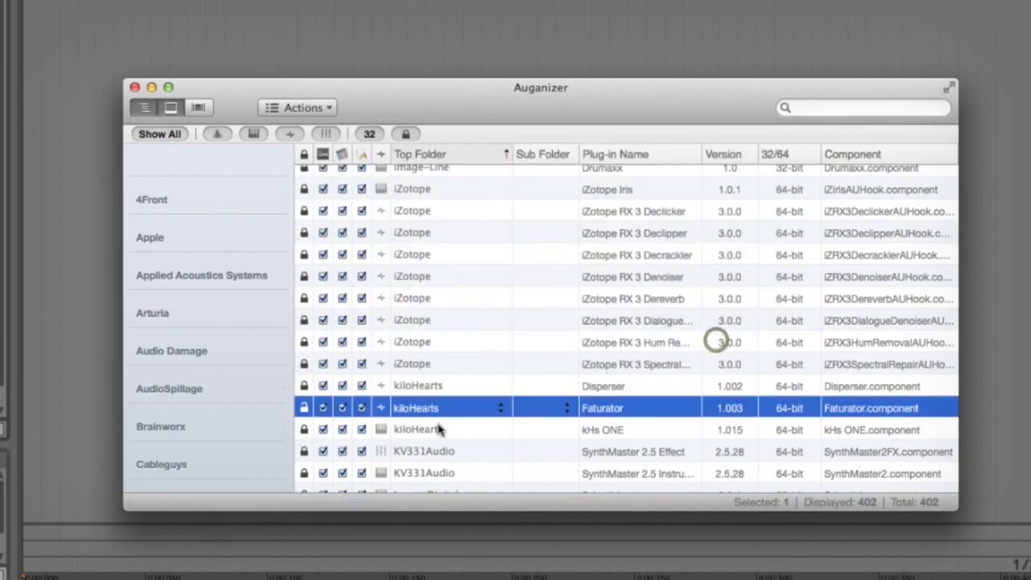
left_click(413, 409)
type("DISTORTION")
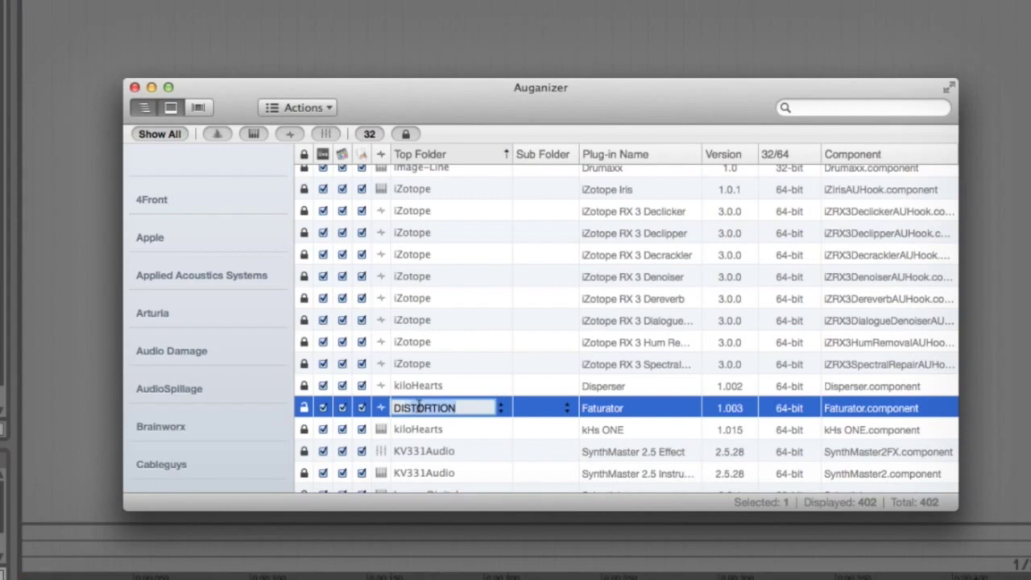
key("Return")
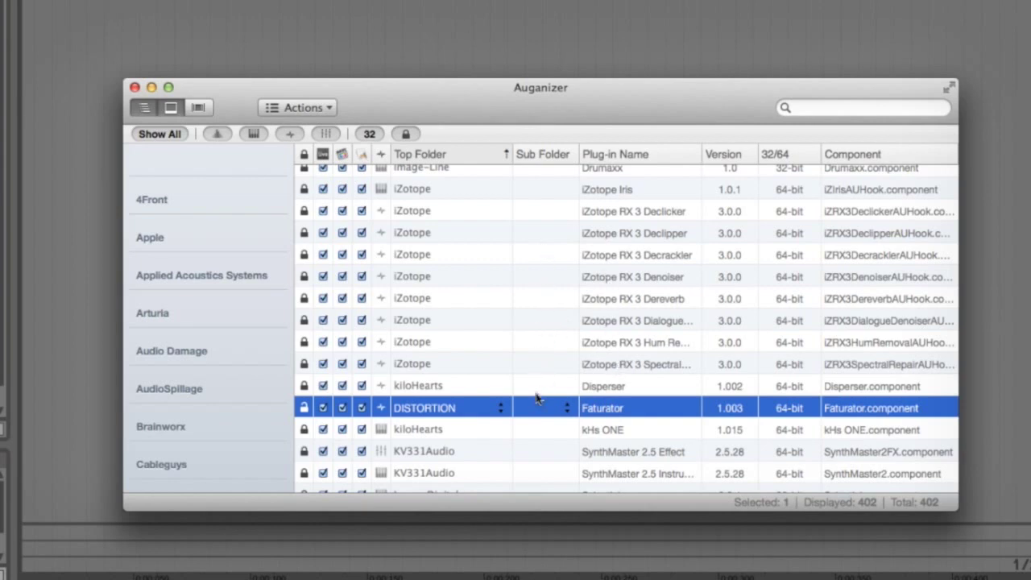
scroll(531, 301, "up", 5)
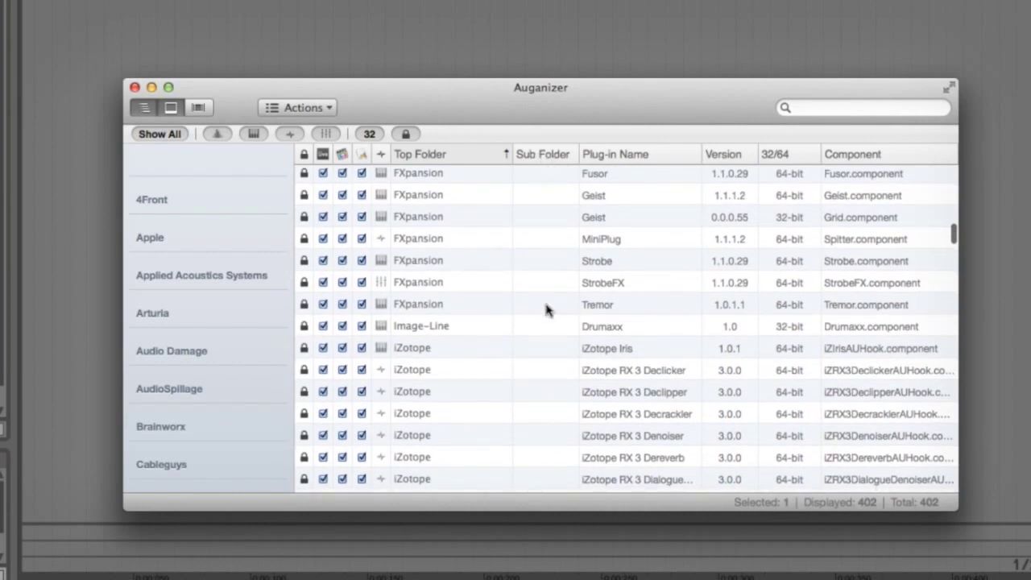
scroll(546, 309, "down", 10)
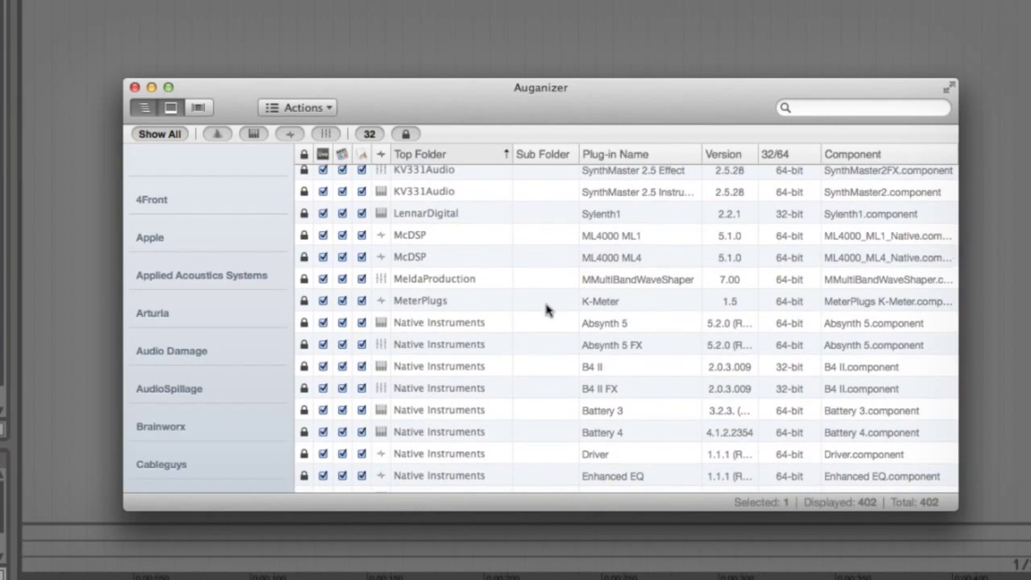
Step: Select Faturator and Sausage Fattener together and set both to top folder DISTORTION, no sub folder
mouse_move(547, 309)
scroll(546, 309, "up", 4)
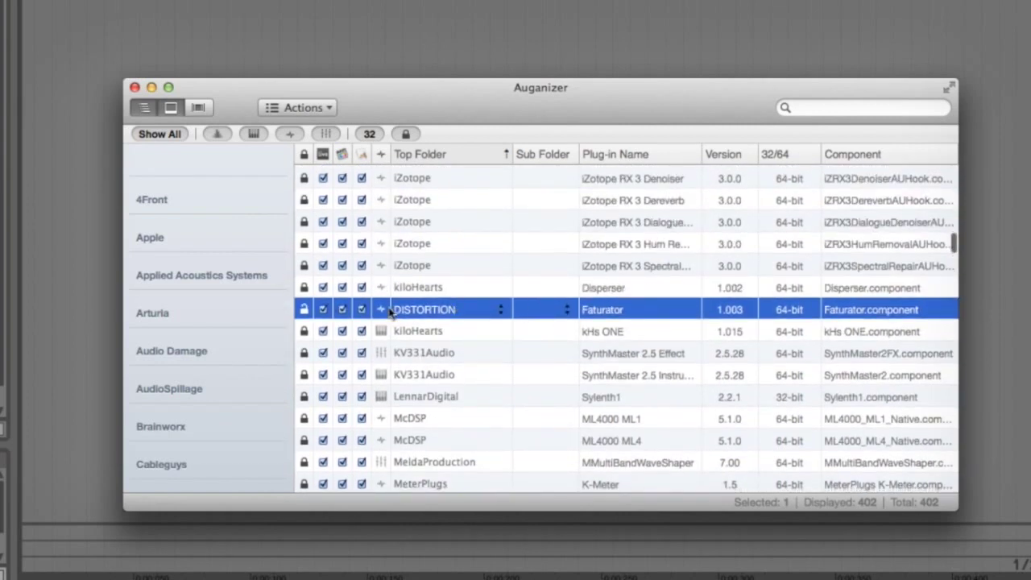
scroll(389, 312, "up", 10)
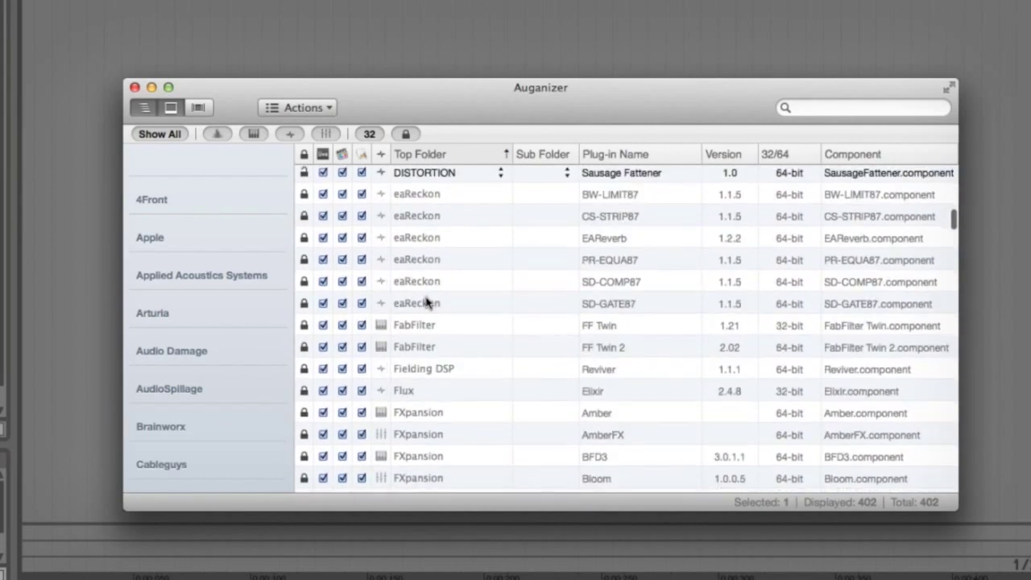
scroll(427, 298, "up", 3)
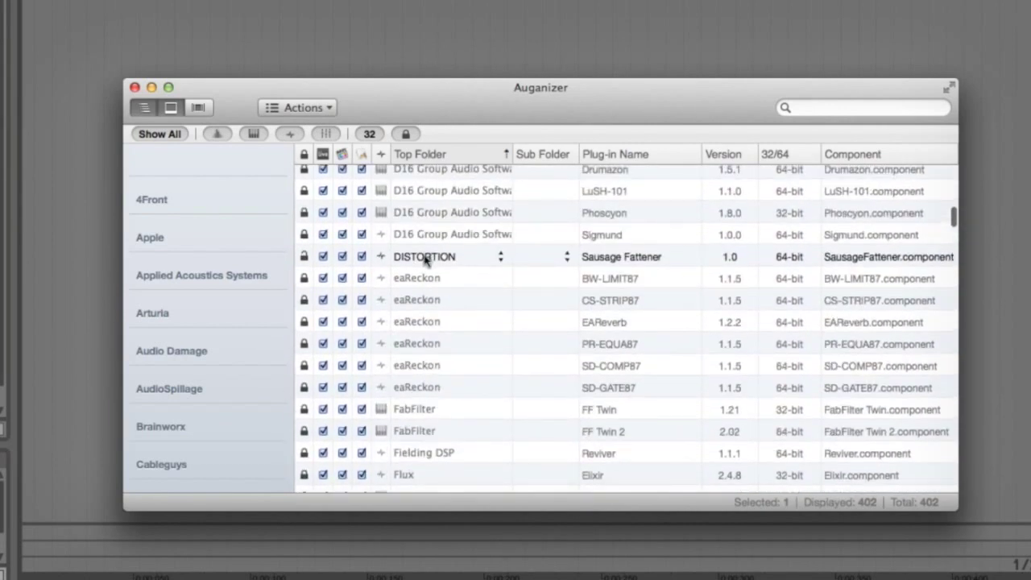
left_click(425, 258, "super")
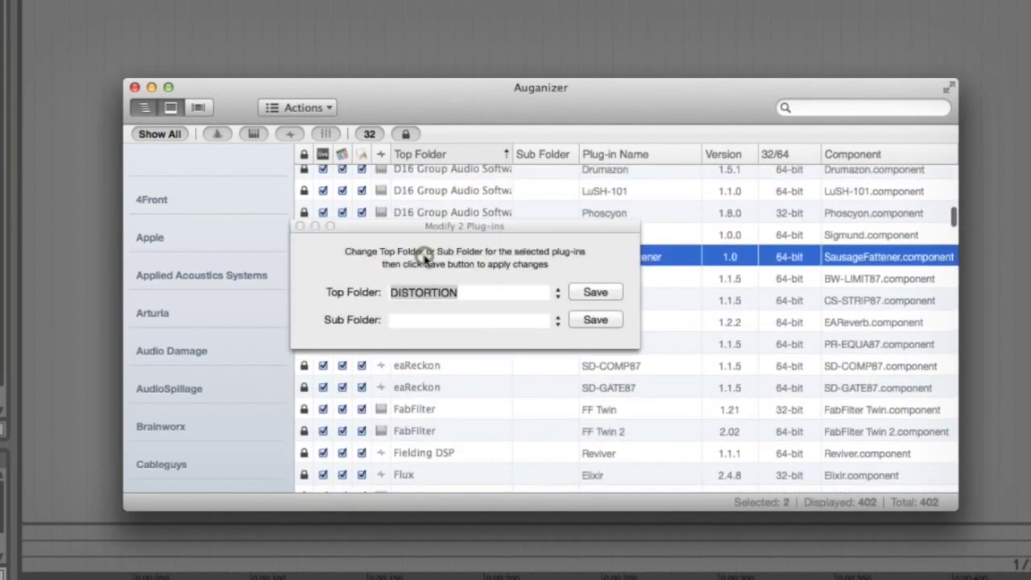
left_click(486, 292)
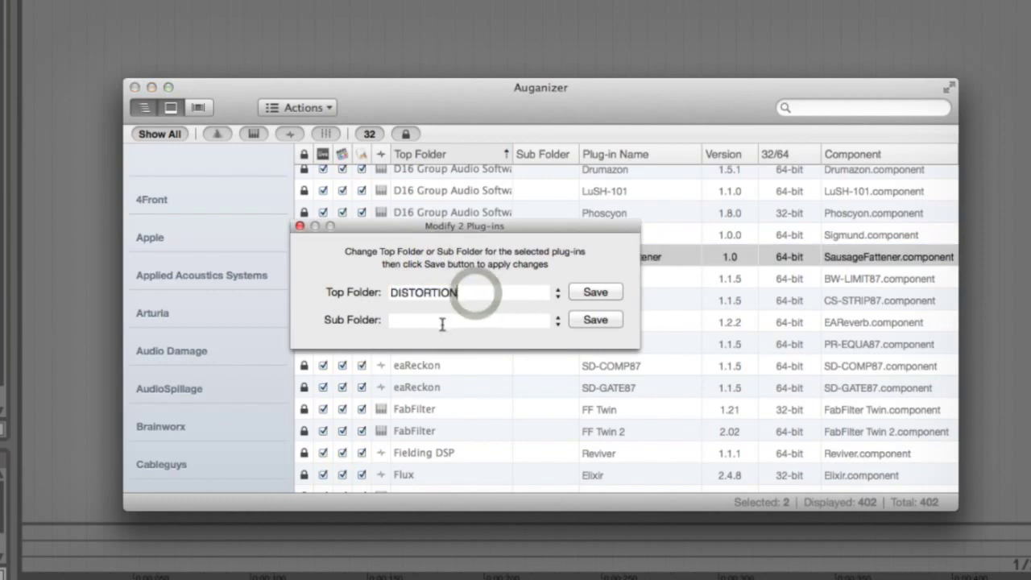
left_click(430, 321)
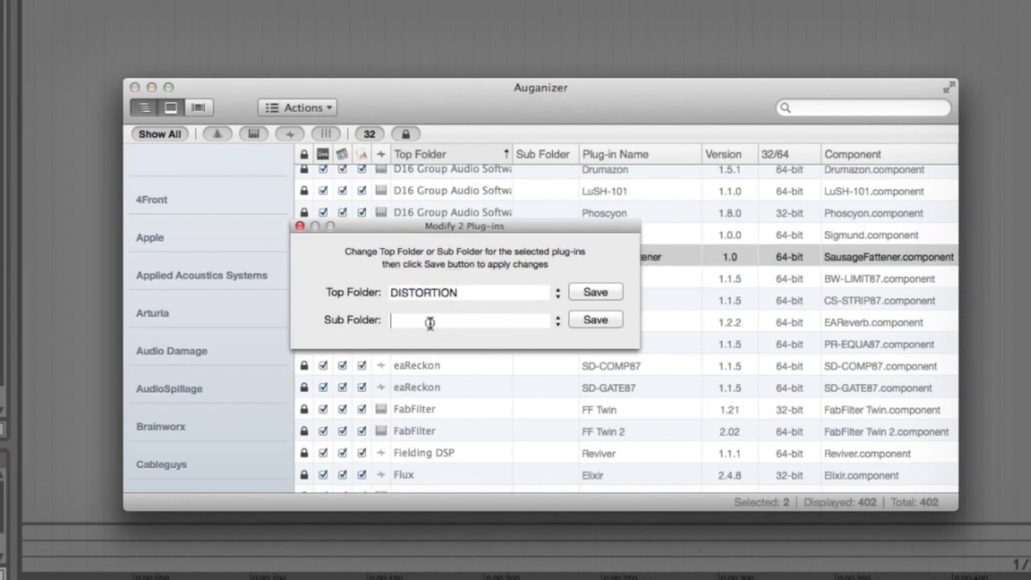
left_click(300, 228)
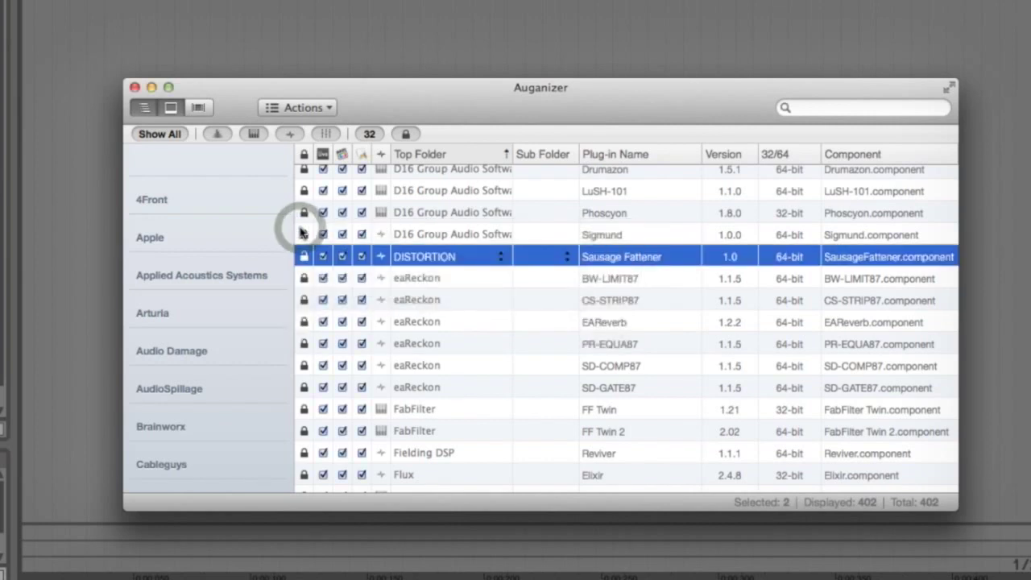
Step: Jump through the DISTORTION, eaReckon and FabFilter top-folder groups, ending on FabFilter's FF Twin plug-ins
scroll(531, 314, "down", 15)
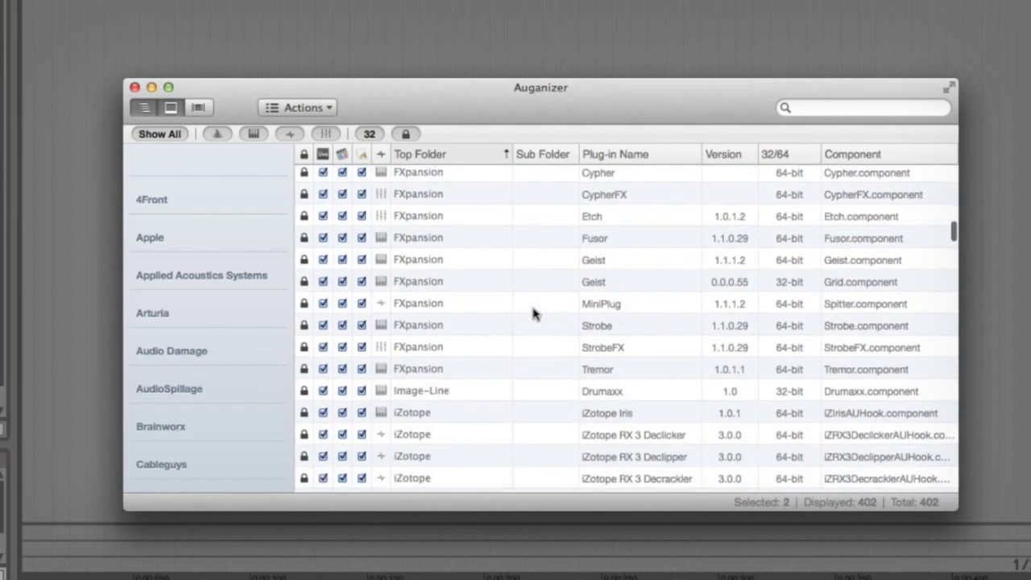
scroll(477, 325, "down", 6)
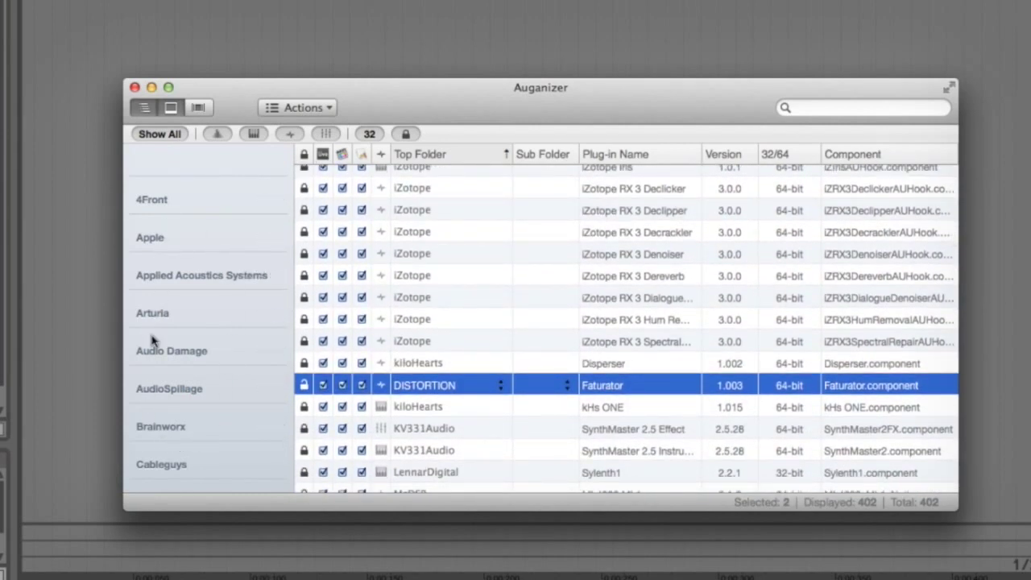
scroll(157, 430, "down", 10)
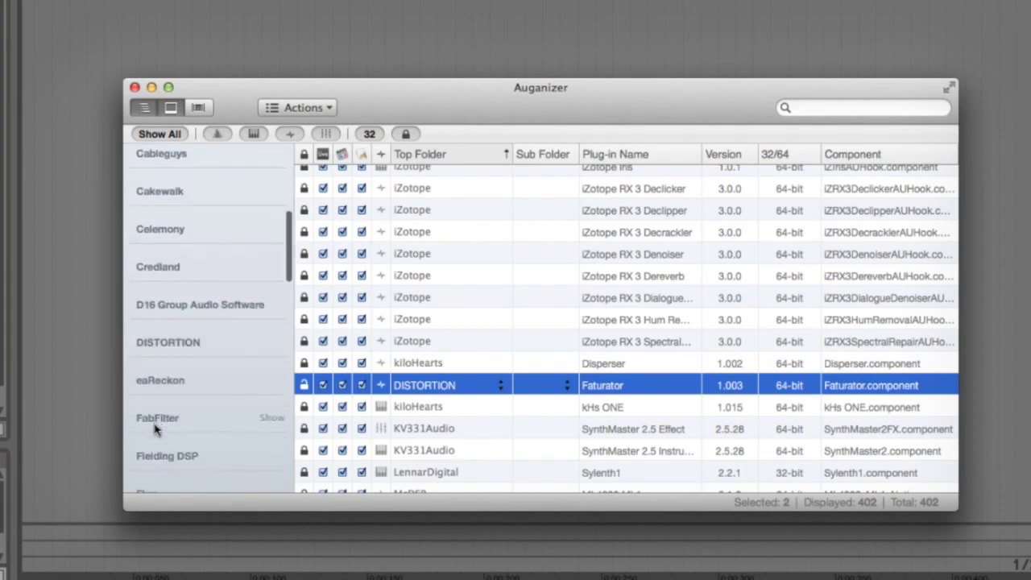
scroll(207, 236, "down", 3)
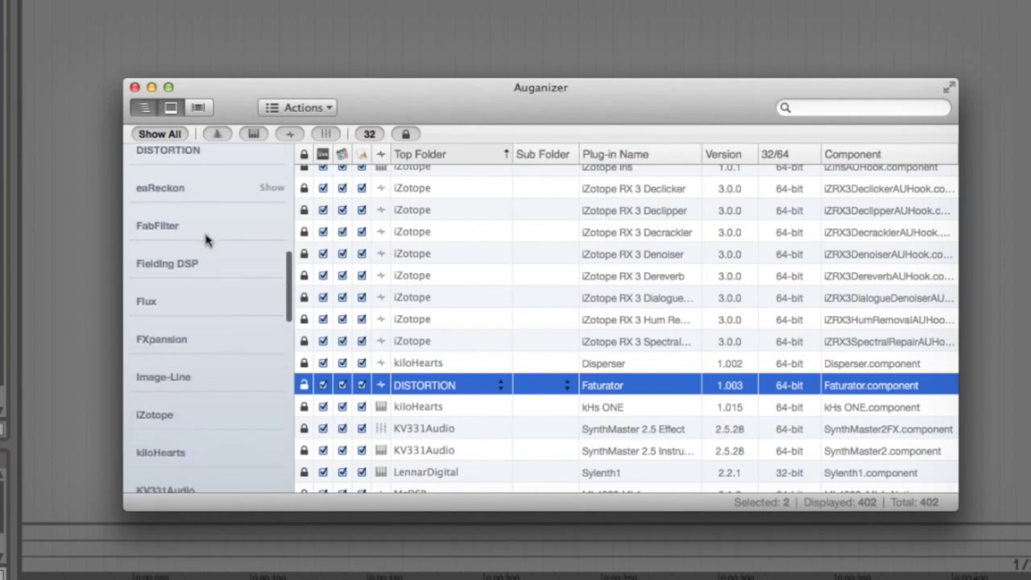
scroll(207, 237, "up", 2)
left_click(199, 216)
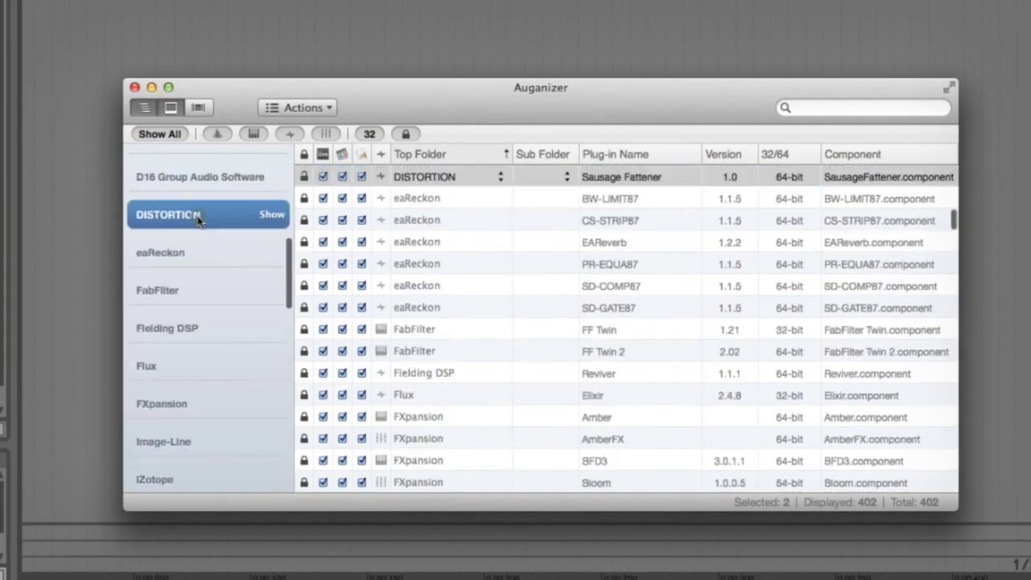
left_click(196, 252)
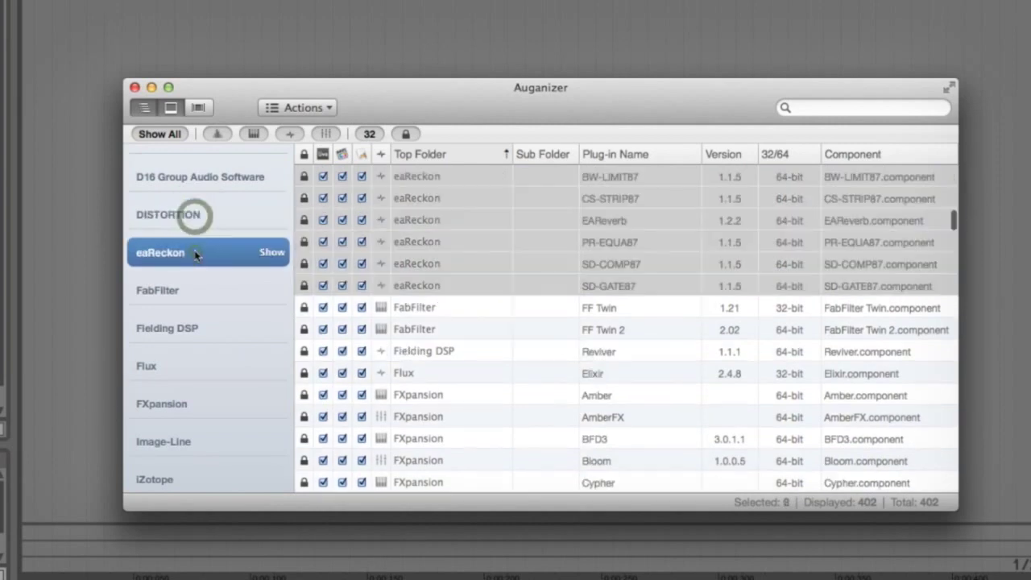
left_click(197, 290)
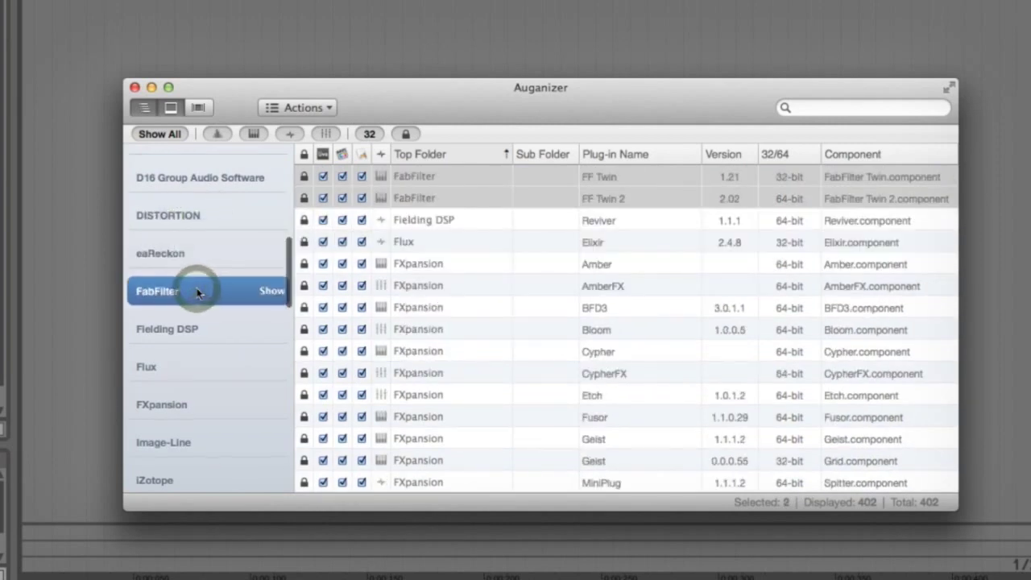
scroll(198, 274, "up", 2)
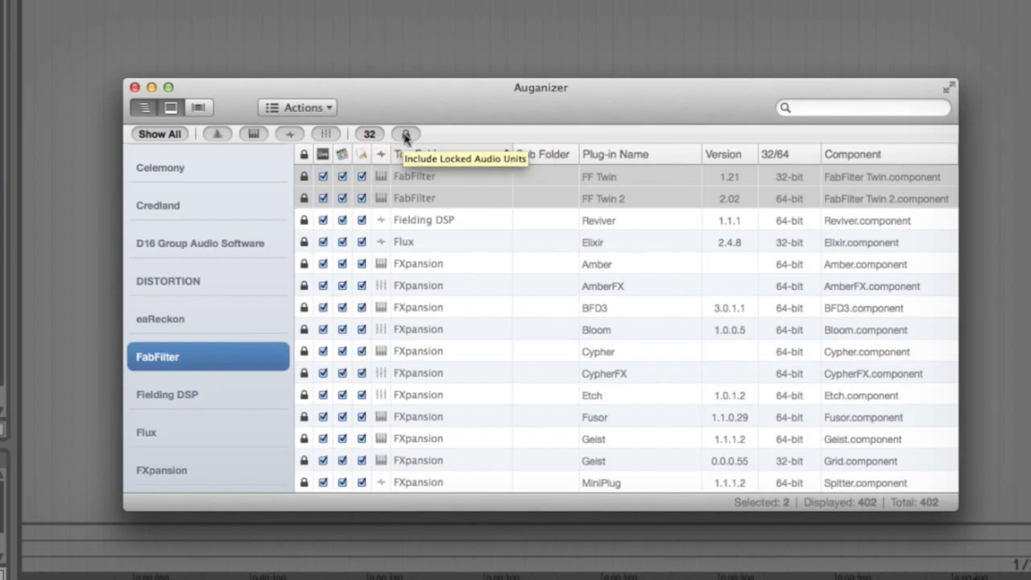
Step: Review Auganizer's Actions menu and dismiss it without running any batch action
left_click(327, 108)
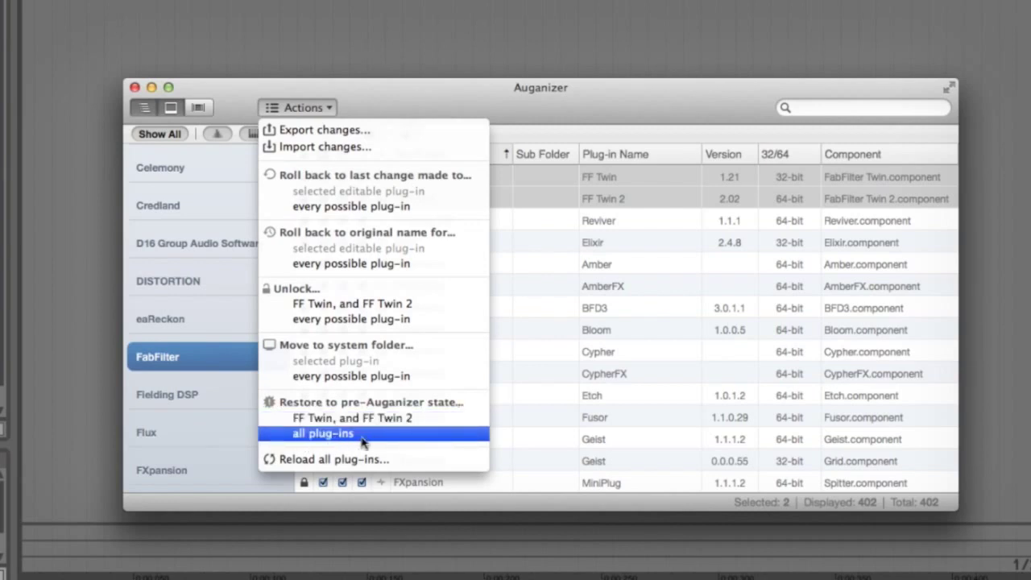
left_click(494, 115)
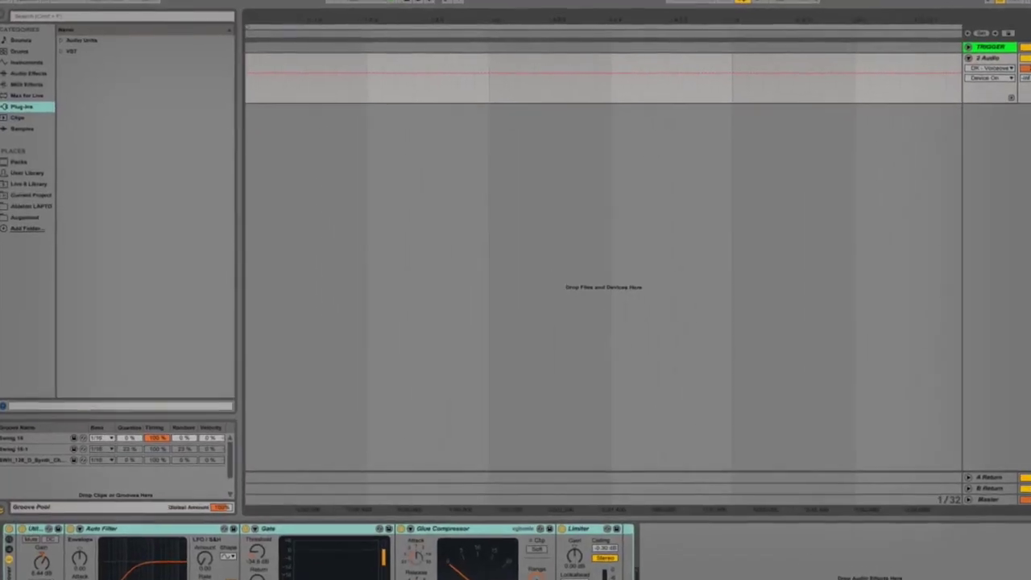
Step: Expand Audio Units and the DISTORTION folder to reveal Faturator and Sausage Fattener
left_click(63, 41)
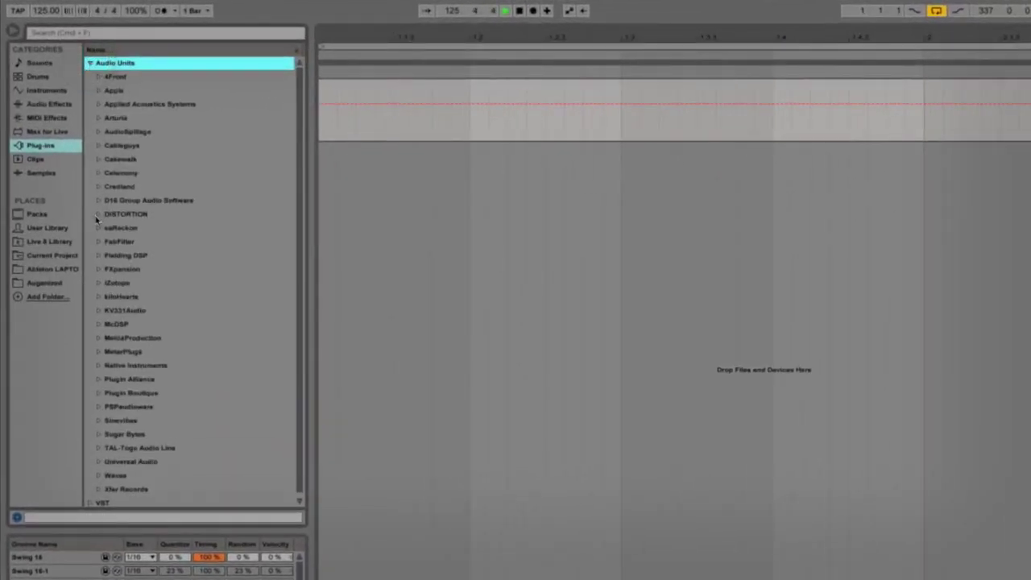
left_click(97, 215)
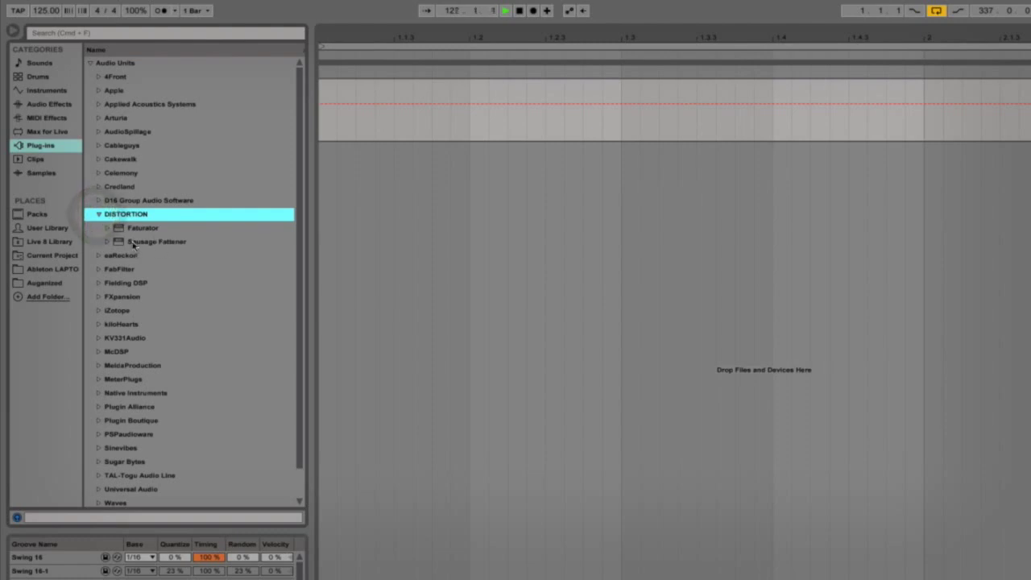